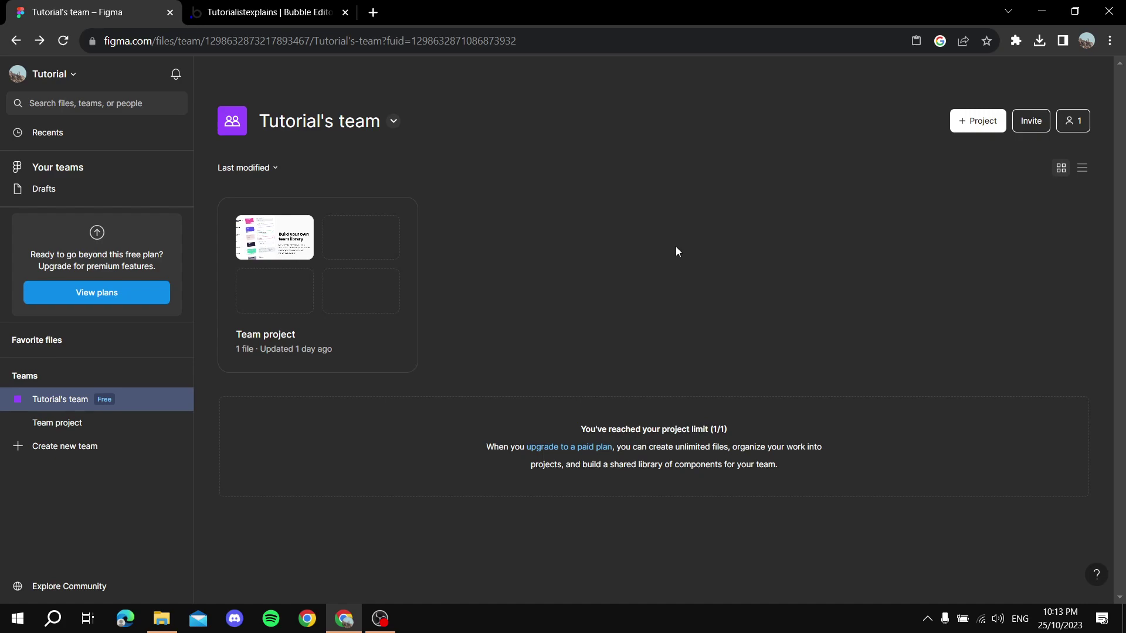
left_click(76, 78)
left_click(93, 219)
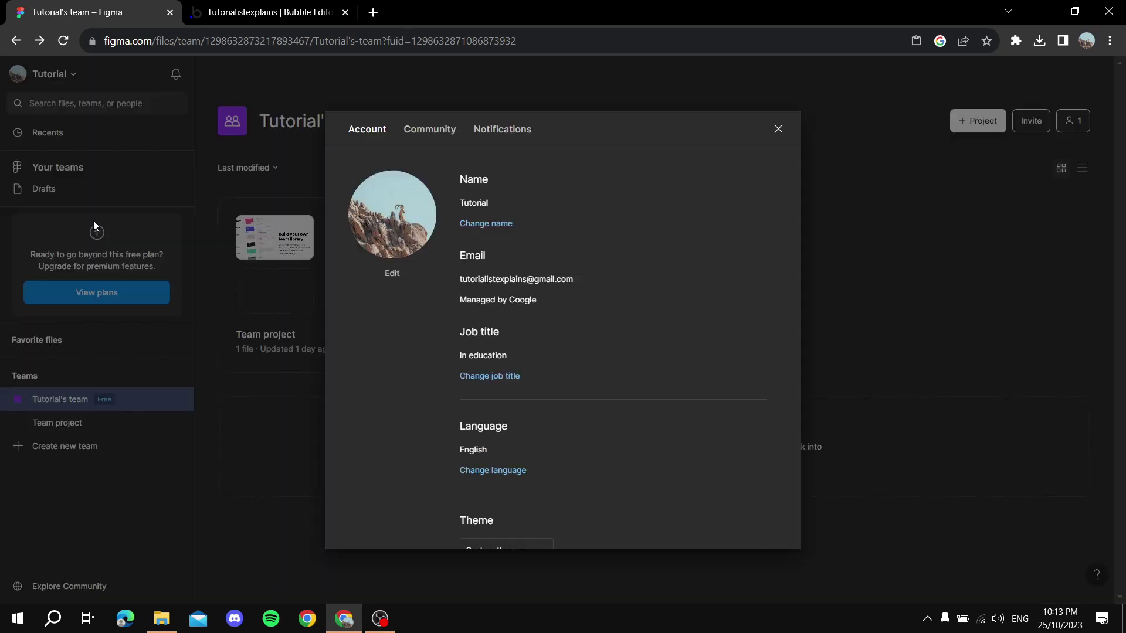
scroll(483, 296, "down", 10)
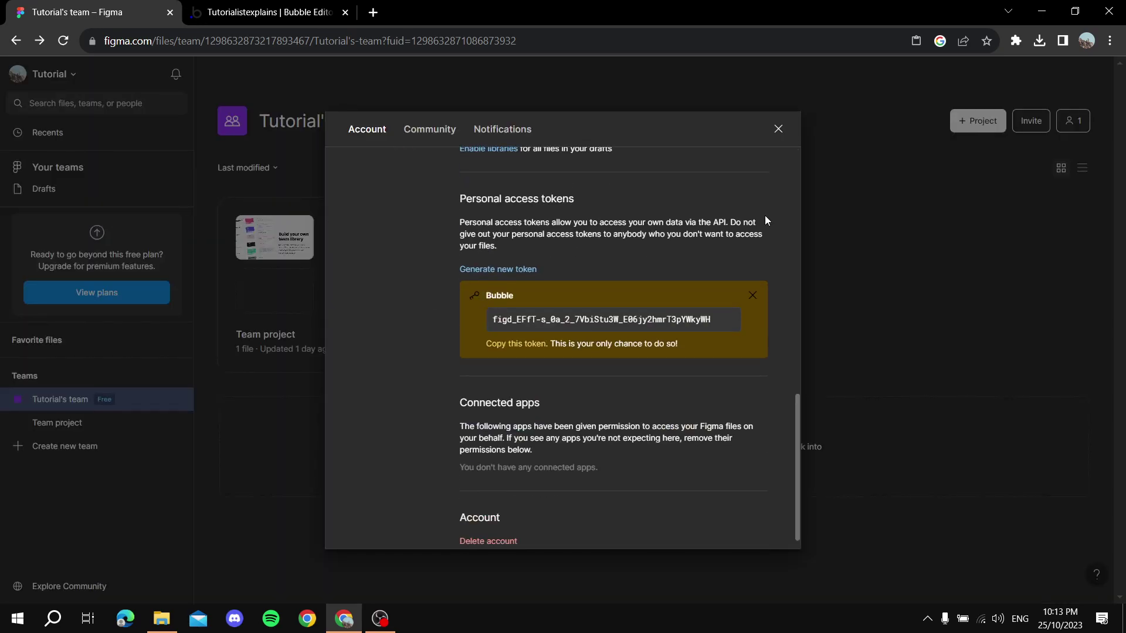
scroll(489, 243, "up", 1)
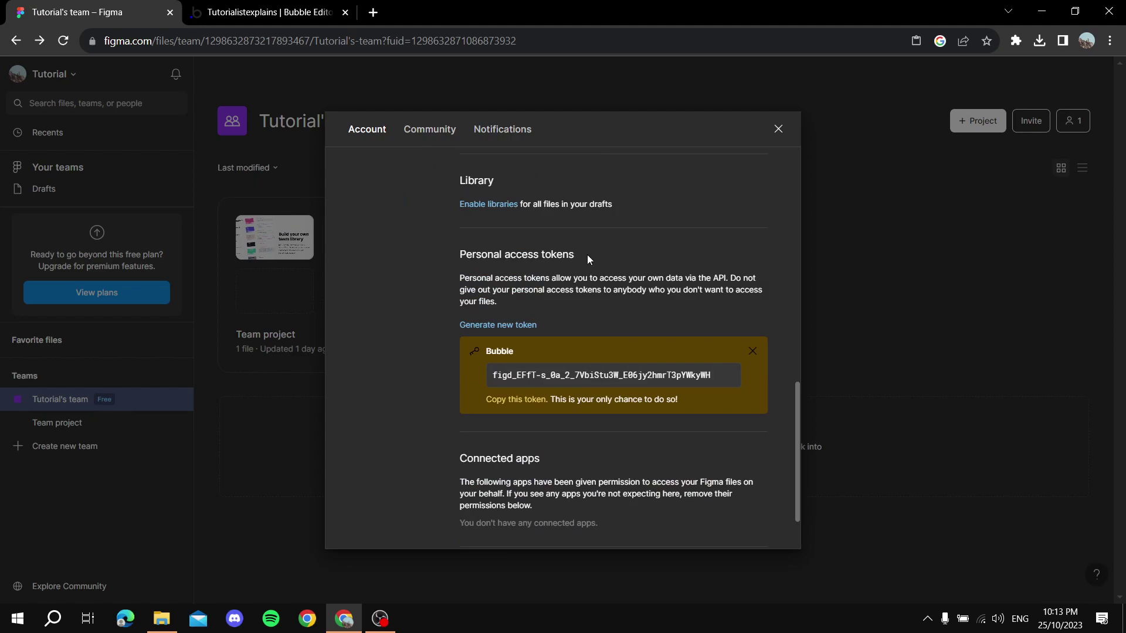
Step: Generate a Figma personal access token named Bubble
left_click(498, 326)
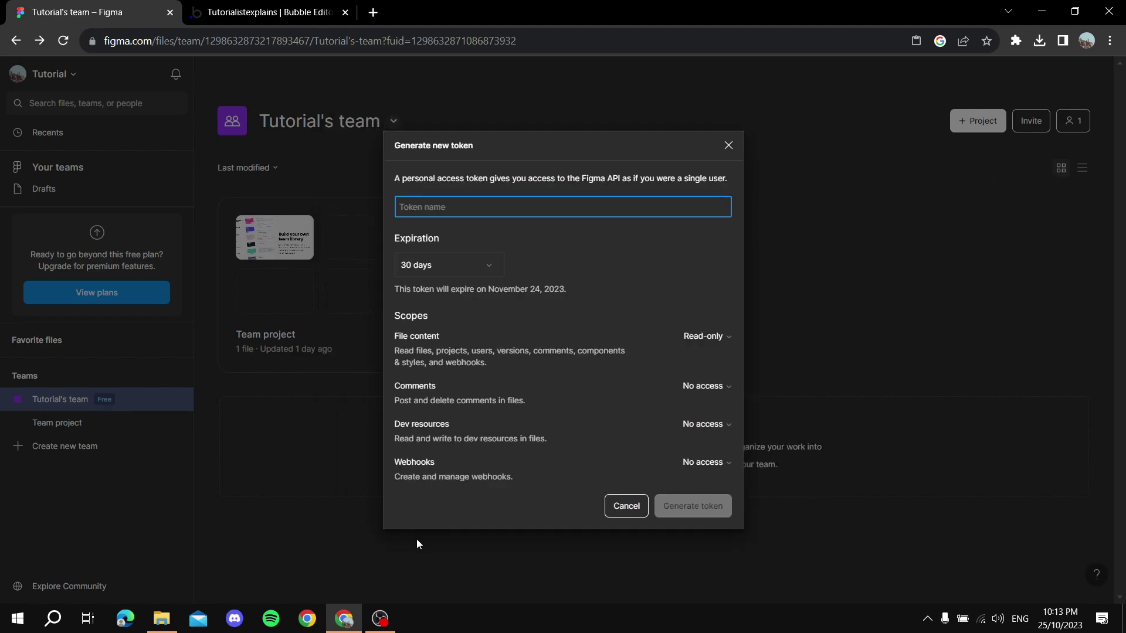
type("Bubb")
type("le")
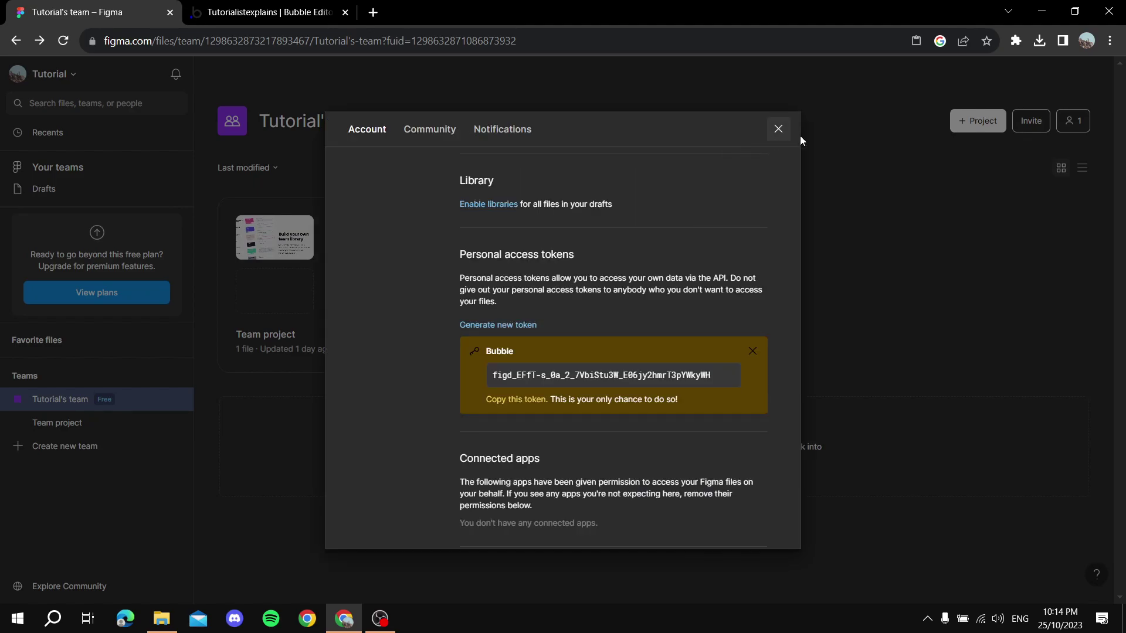
left_click(777, 129)
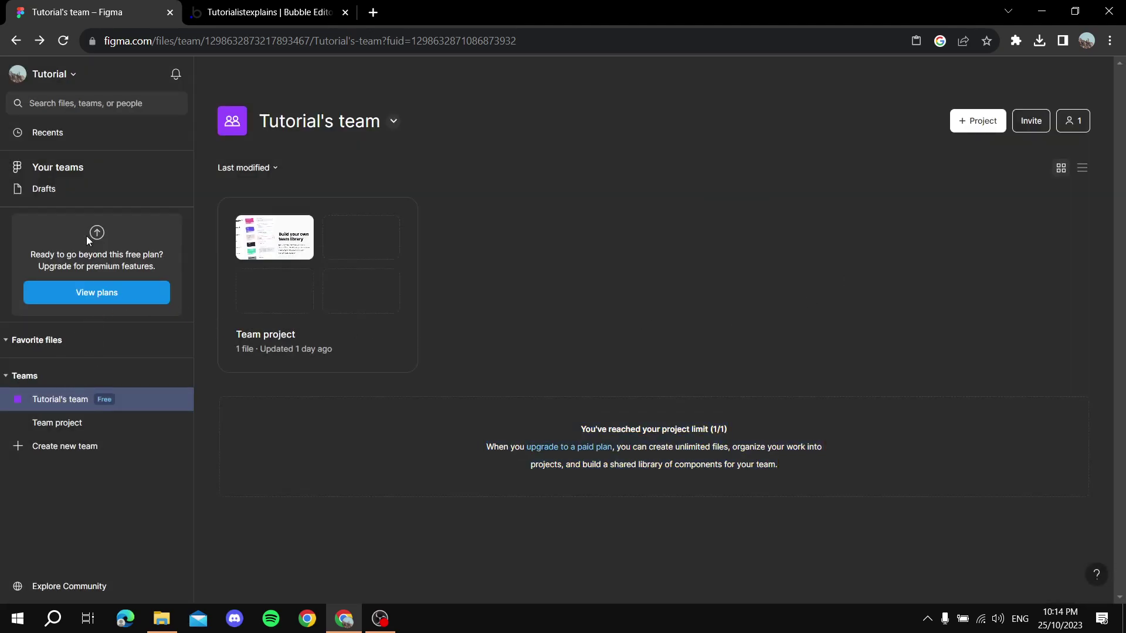
Step: Reopen account settings and copy the Bubble personal access token to the clipboard
left_click(71, 79)
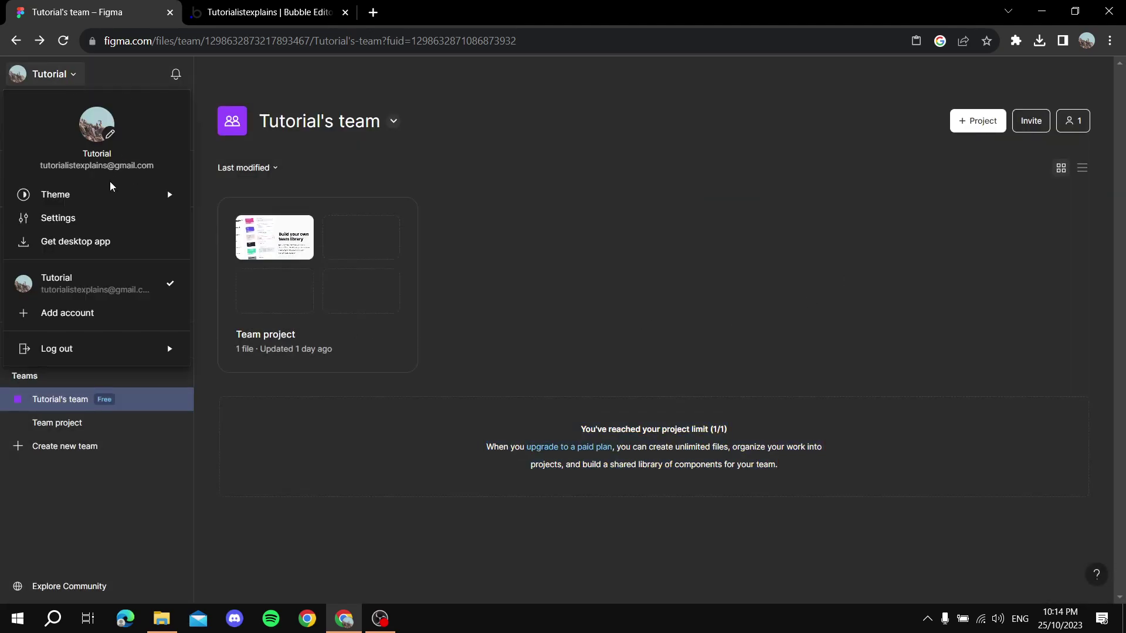
left_click(89, 226)
scroll(674, 404, "down", 5)
scroll(597, 450, "down", 2)
scroll(769, 367, "up", 2)
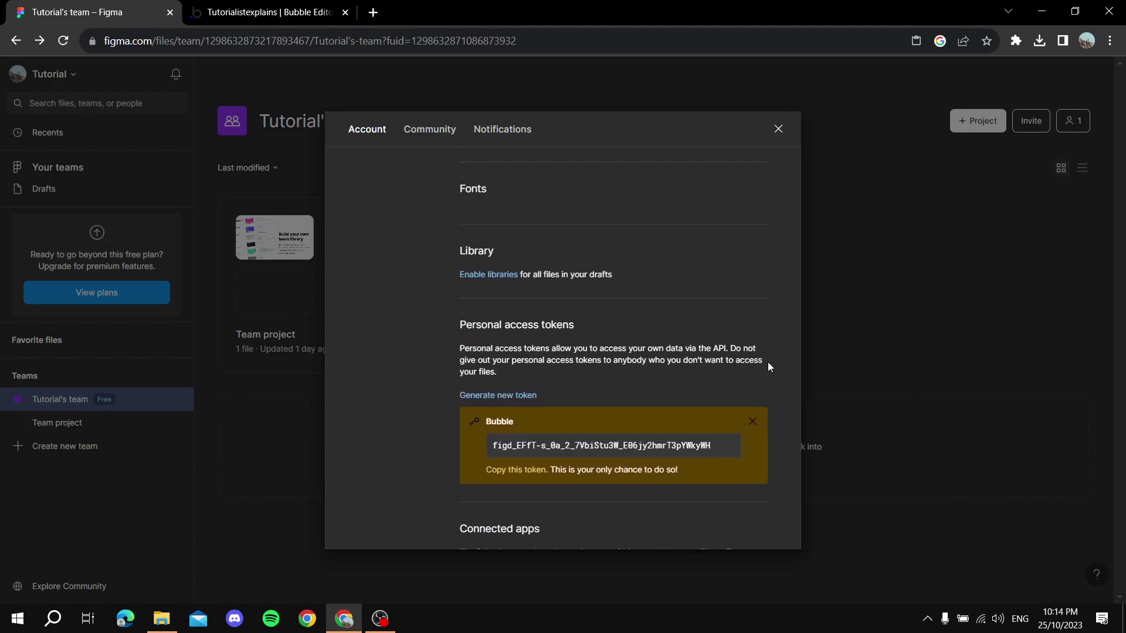
scroll(515, 380, "down", 3)
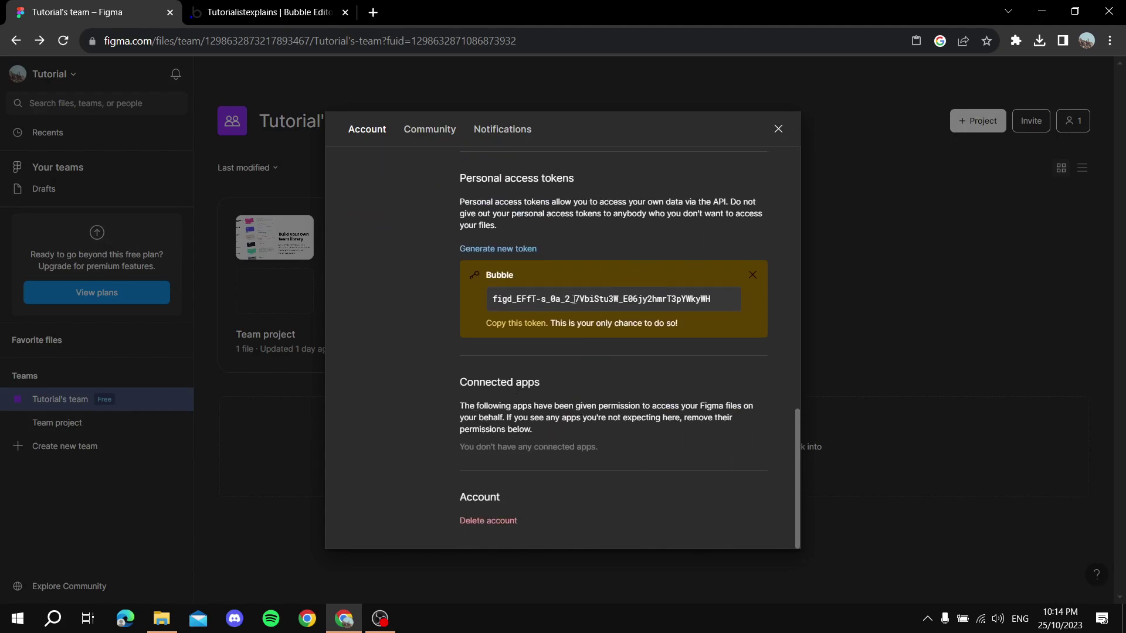
left_click(498, 326)
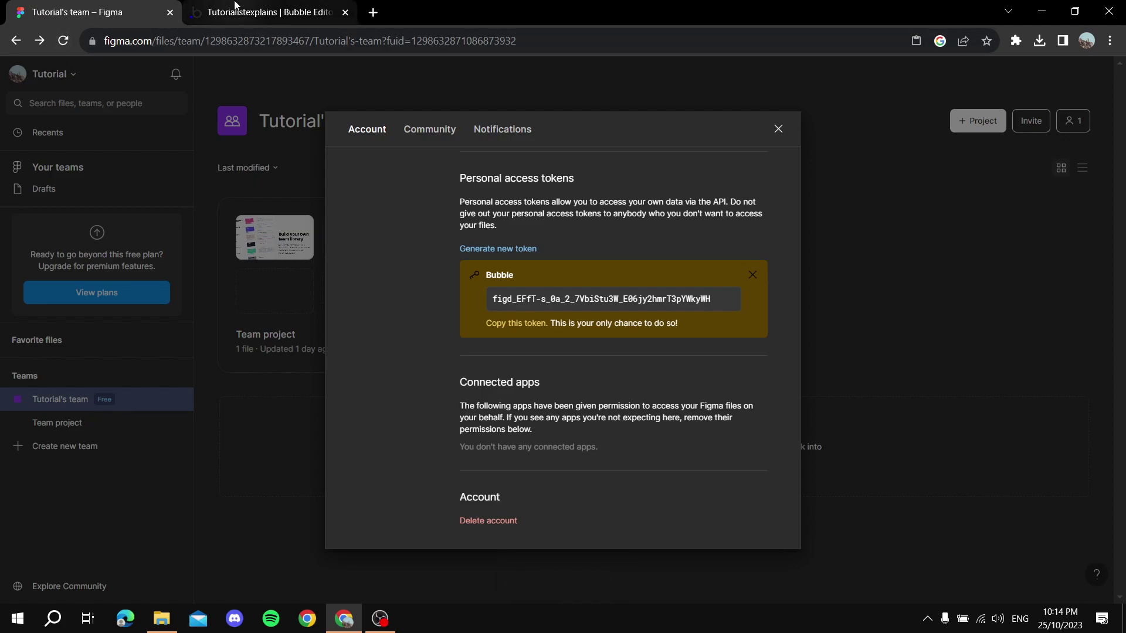
Step: Paste the Figma token into the API Key field of Bubble's Design Import
left_click(235, 7)
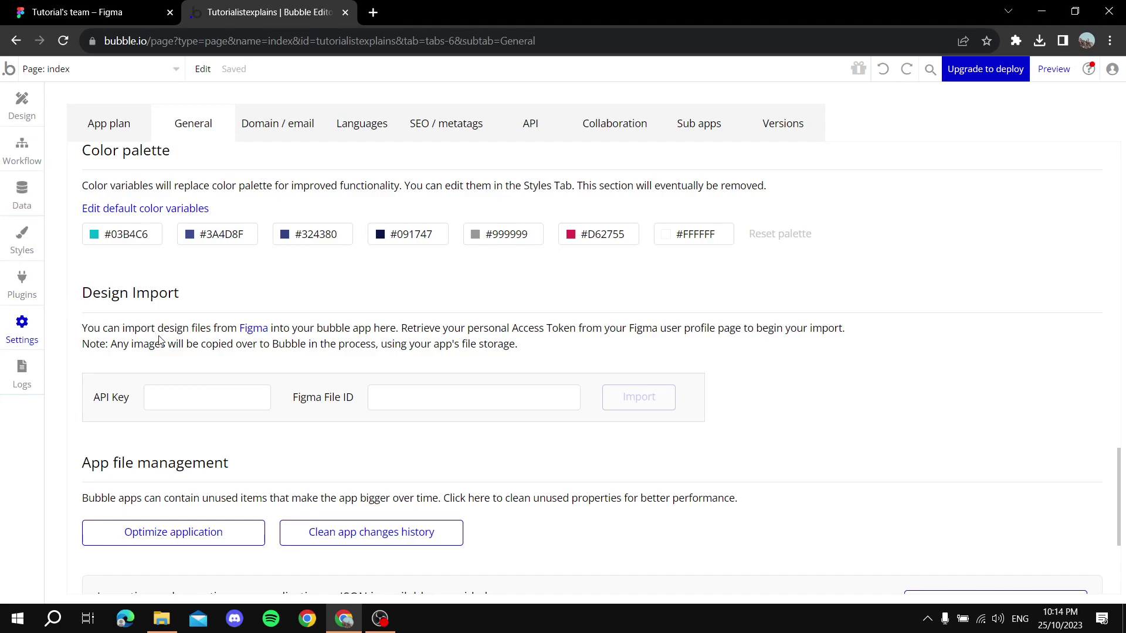
left_click(176, 397)
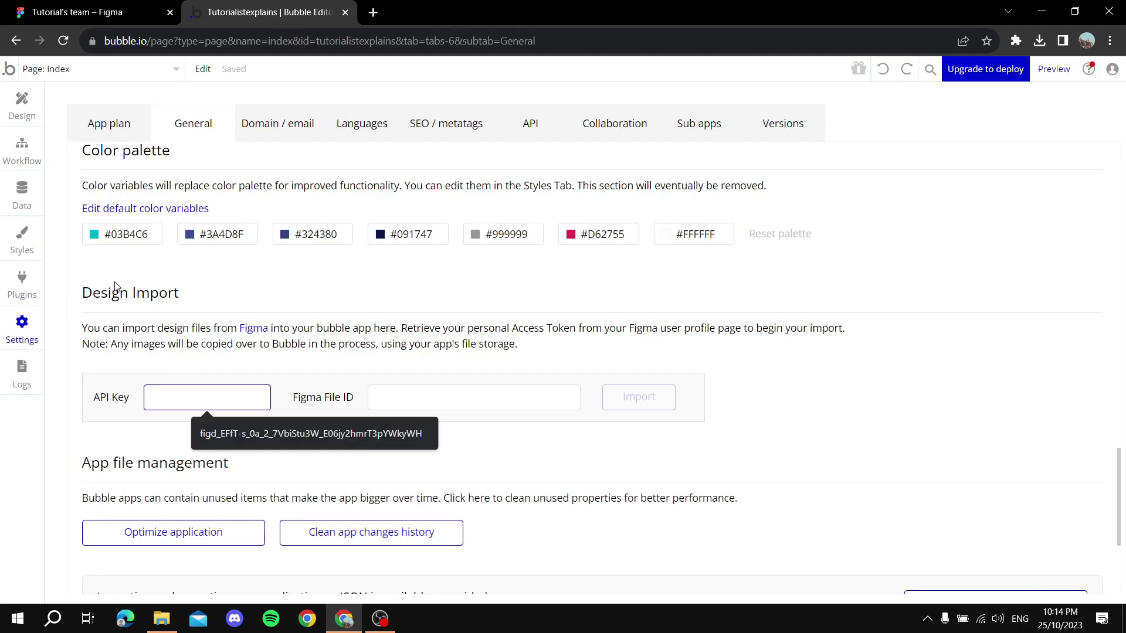
scroll(114, 283, "up", 8)
scroll(100, 260, "up", 8)
scroll(100, 260, "down", 5)
scroll(100, 264, "down", 5)
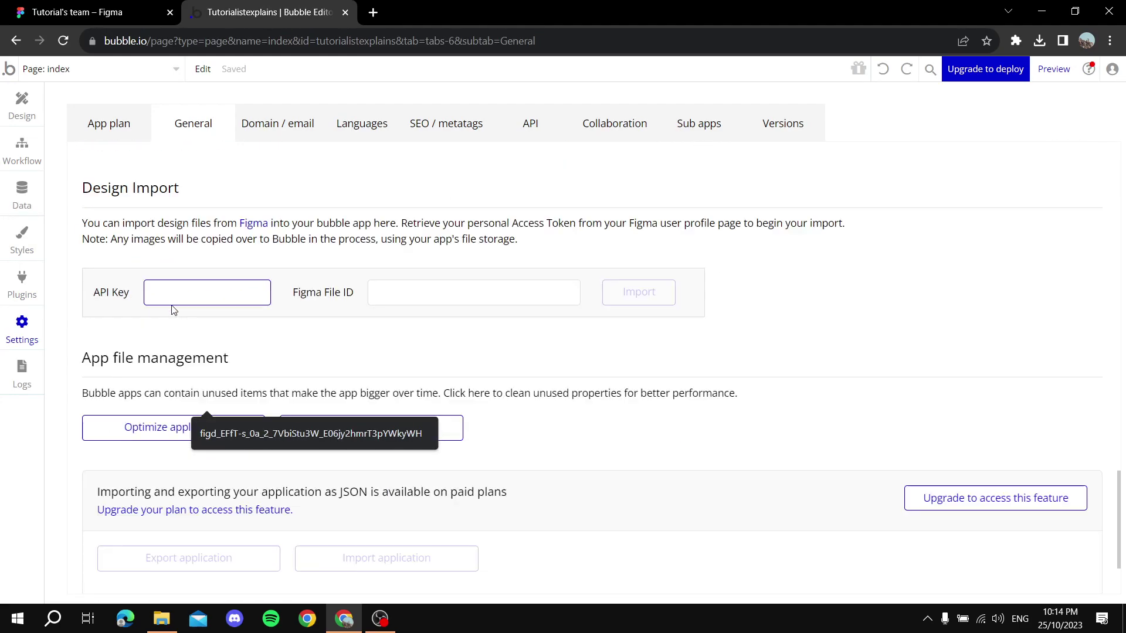
scroll(97, 229, "down", 3)
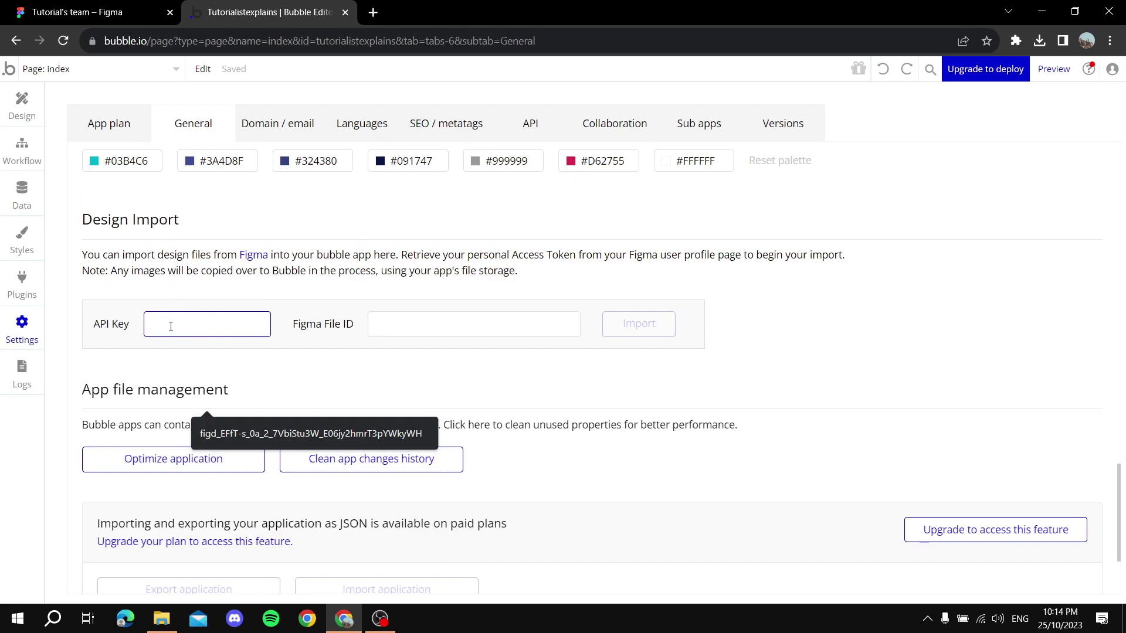
key("ctrl+v")
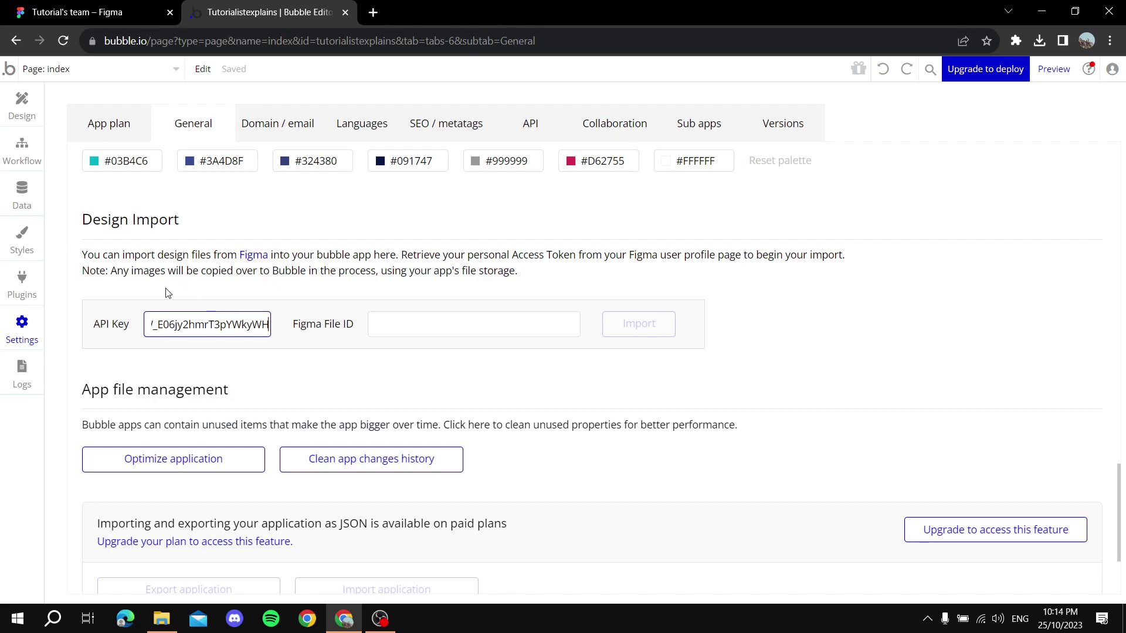
left_click(79, 10)
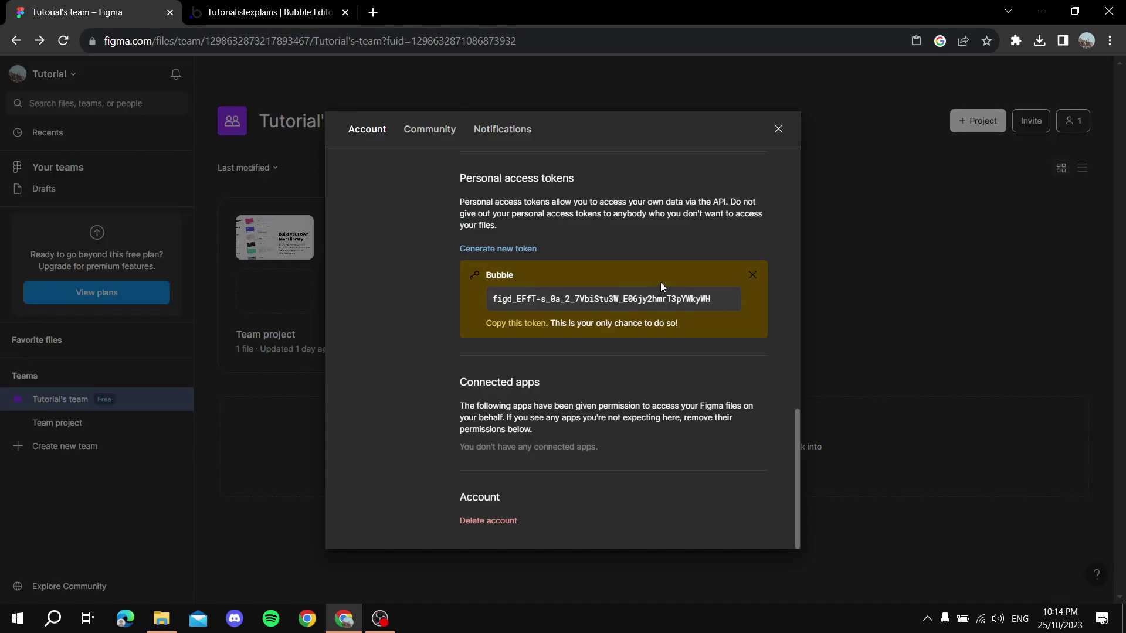
left_click(264, 12)
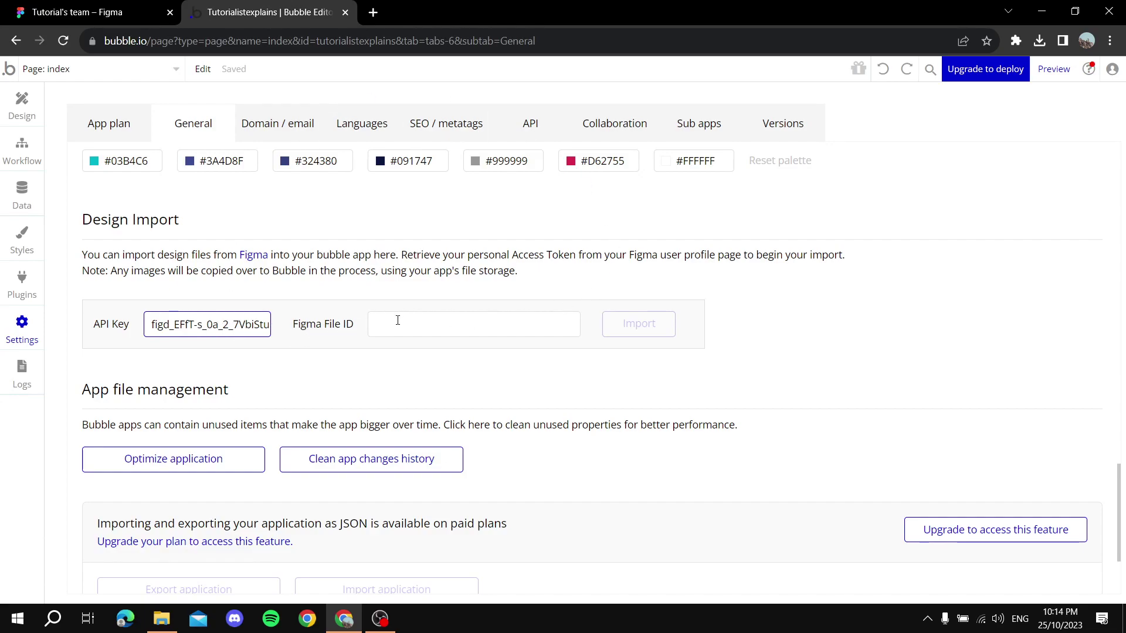
Step: Open Tutorial's team library file and select its file ID jXPEBhcyS8RCwLvZMEgPaz
left_click(80, 12)
left_click(250, 272)
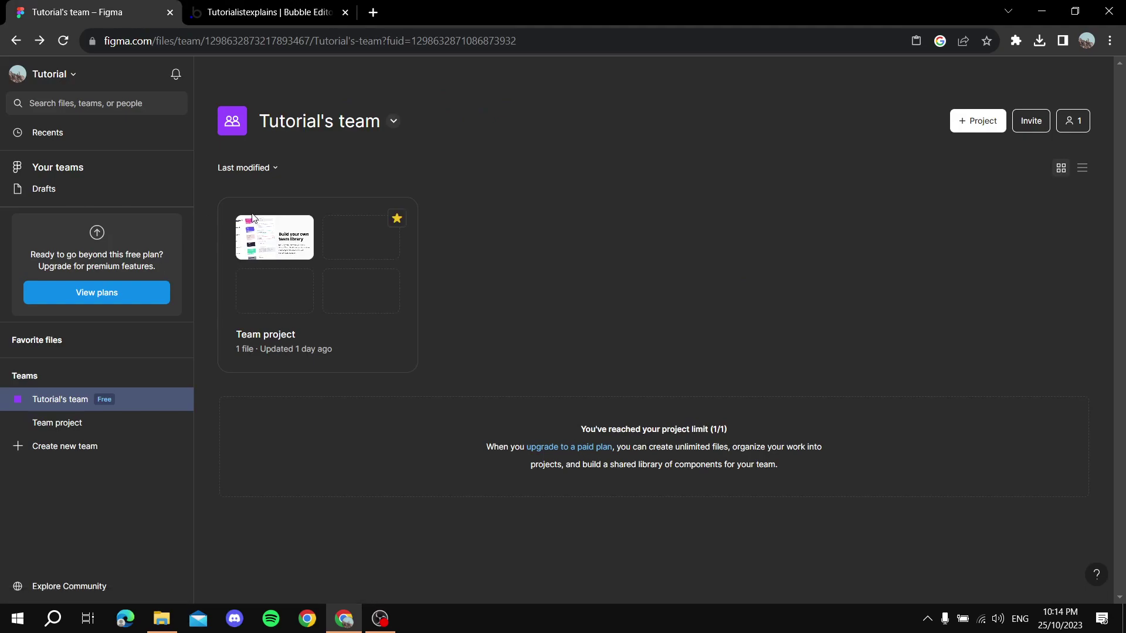
left_click(268, 244)
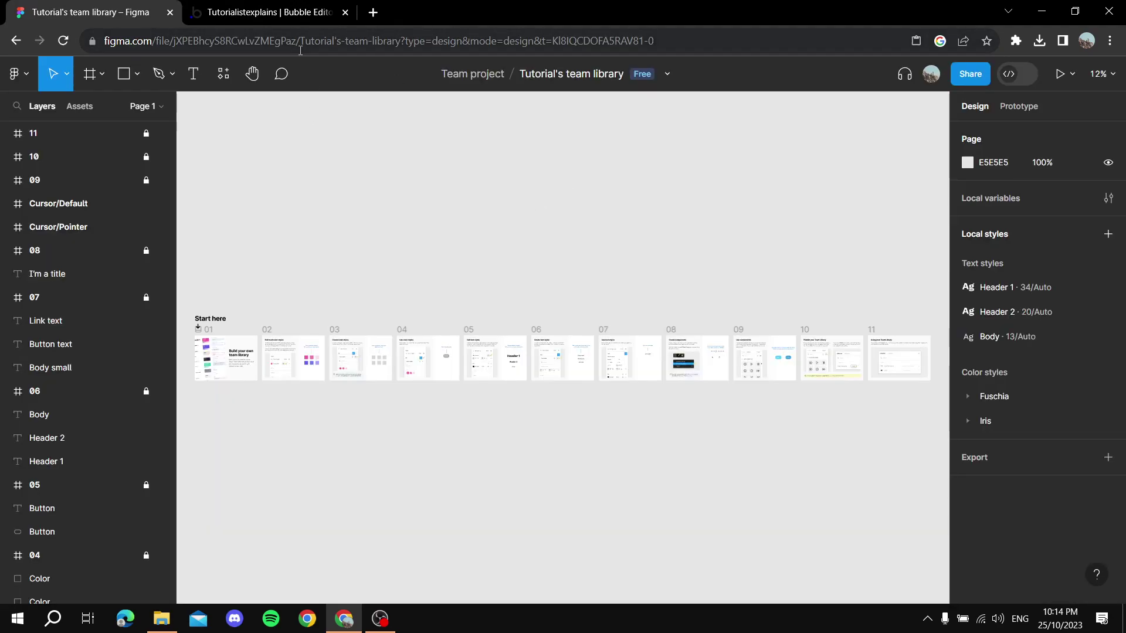
double_click(243, 39)
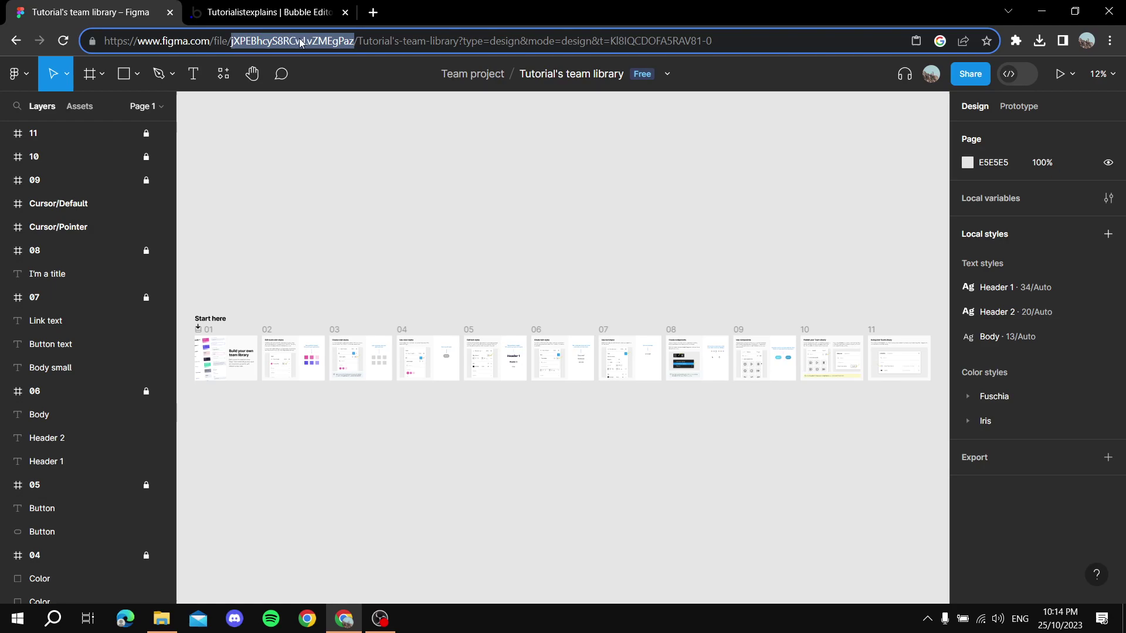
Step: Paste file ID jXPEBhcyS8RCwLvZMEgPaz into Bubble's Figma File ID field and start the import
left_click(255, 9)
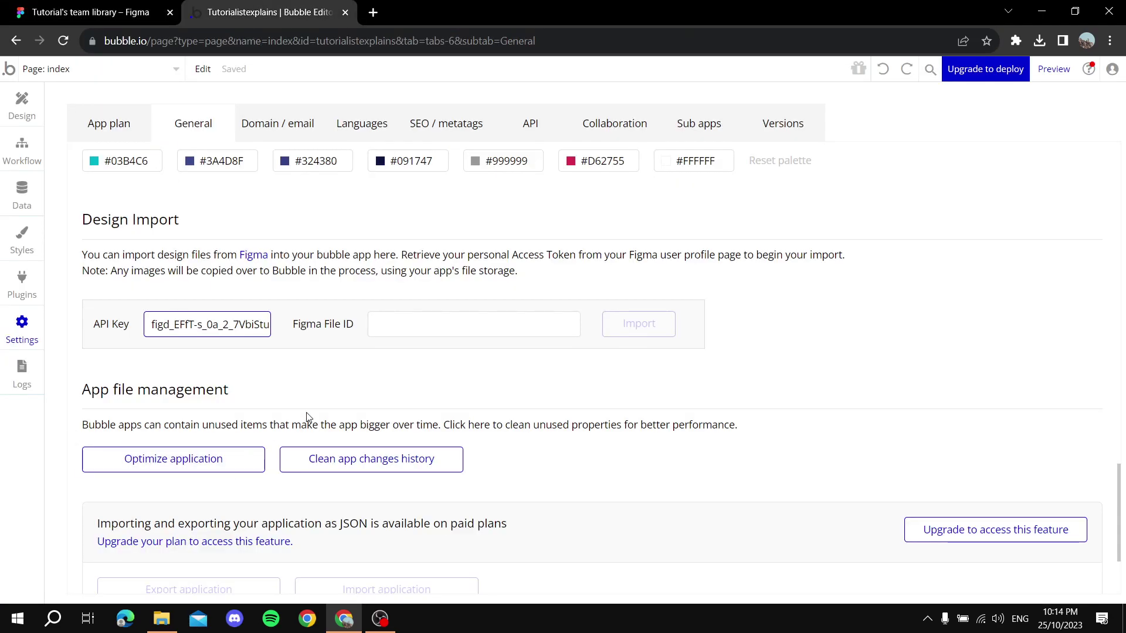
left_click(414, 322)
key("ctrl+v")
left_click(387, 388)
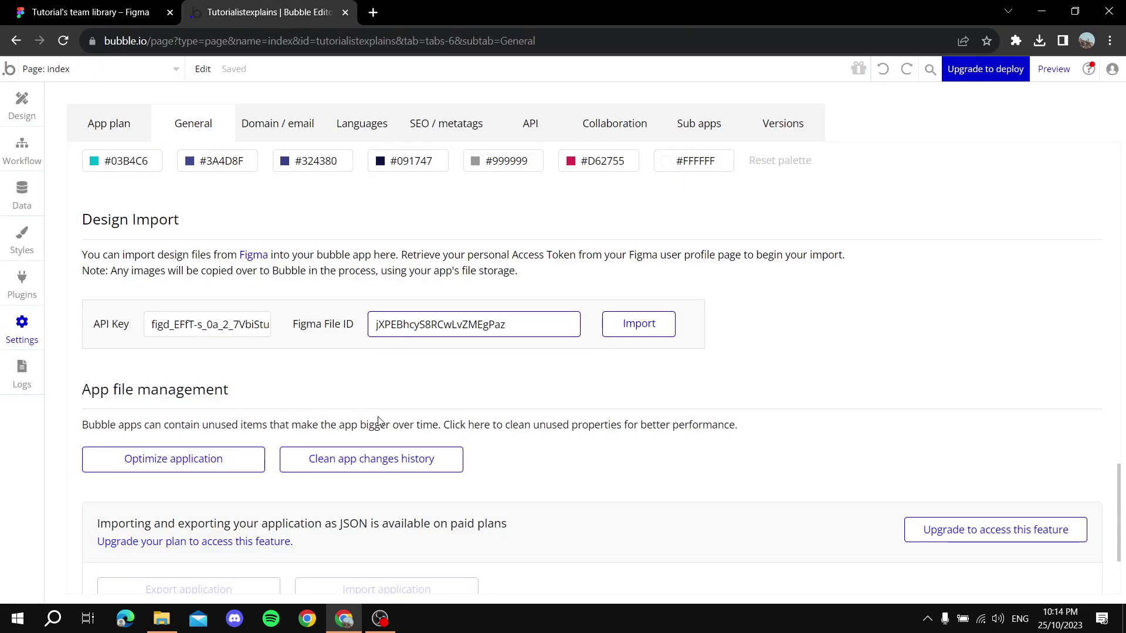
left_click(655, 331)
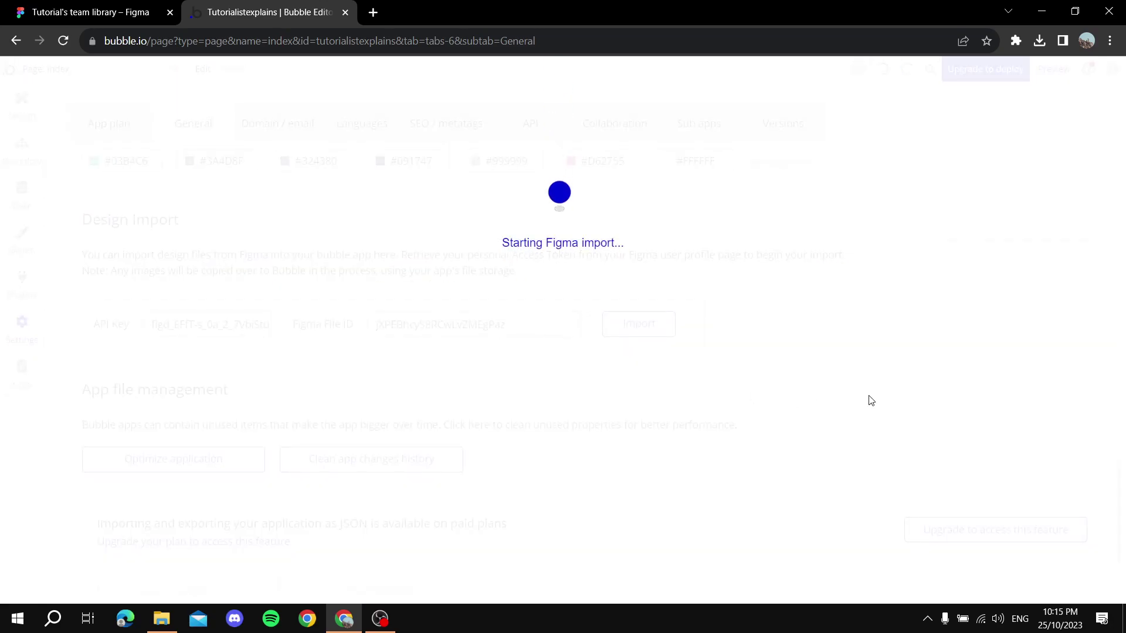